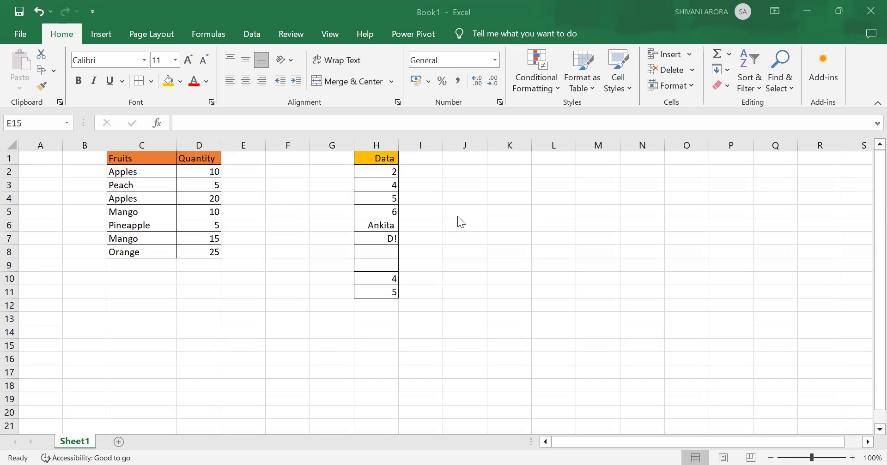
Enter the labels "count", "count A" and "count Blank" in cells K1 to K3.
{"action": "left_click", "coordinate": [512, 162]}
{"action": "type", "text": "count"}
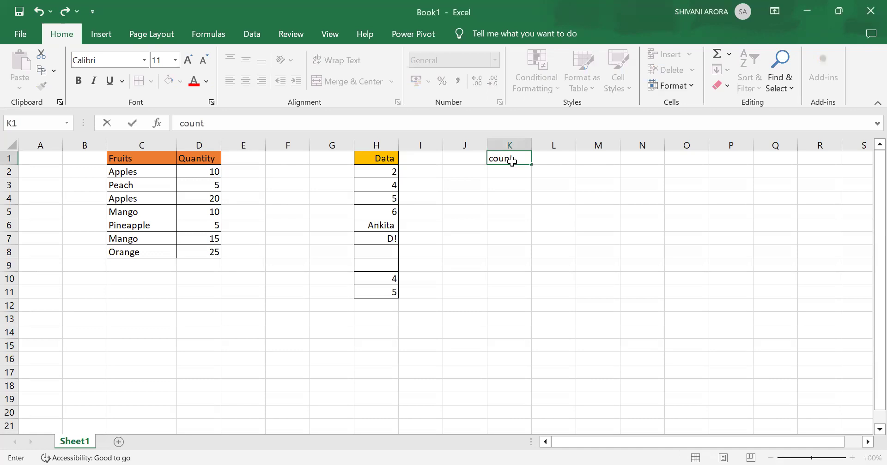
{"action": "key", "text": "Return"}
{"action": "type", "text": "count"}
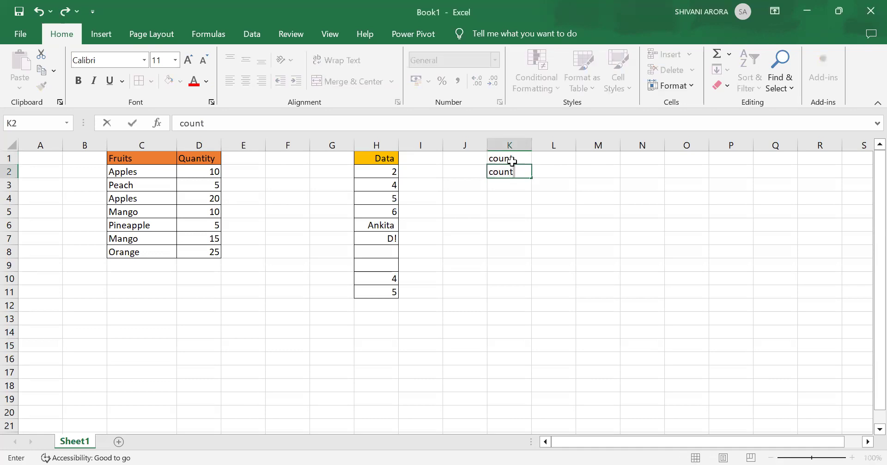
{"action": "type", "text": " A"}
{"action": "key", "text": "Return"}
{"action": "type", "text": "count Blank"}
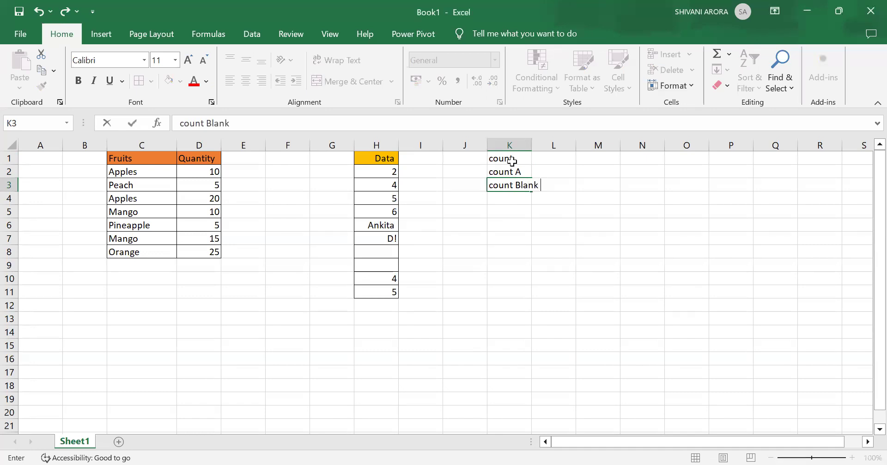
{"action": "key", "text": "Return"}
Enter "count if" in K4 and "count ifs" in K5, and widen column K to fit the labels.
{"action": "type", "text": "count if"}
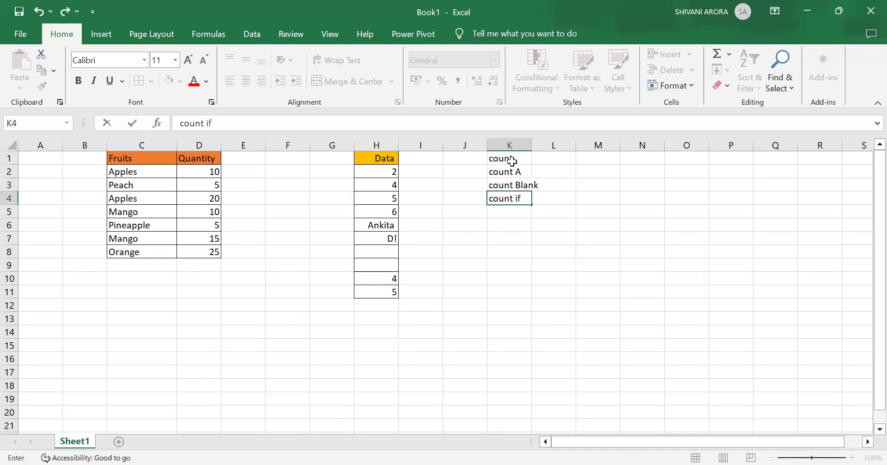
{"action": "key", "text": "Return"}
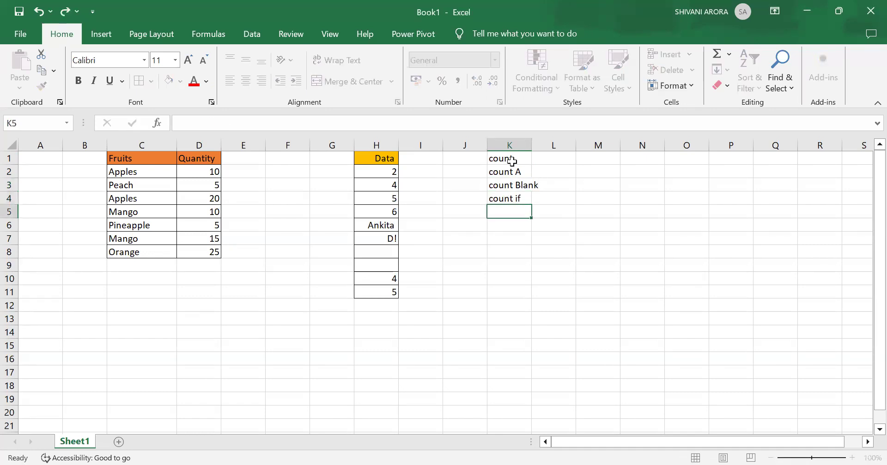
{"action": "type", "text": "count ifd"}
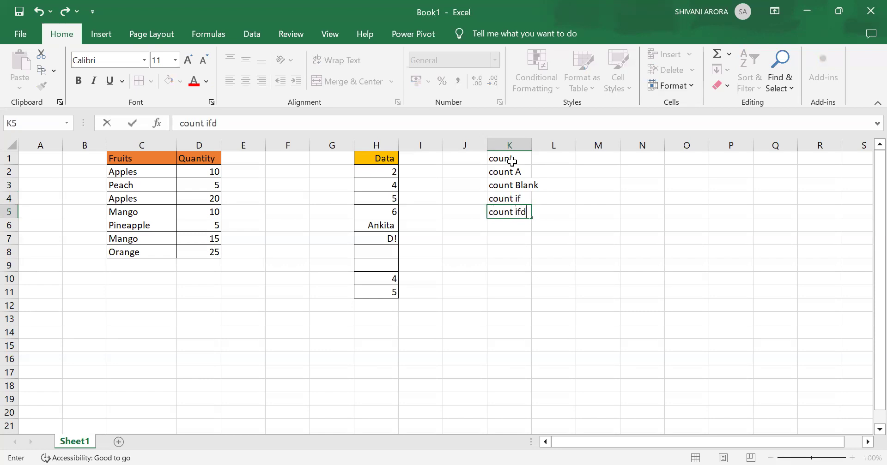
{"action": "key", "text": "BackSpace"}
{"action": "type", "text": "s"}
{"action": "left_click", "coordinate": [534, 247]}
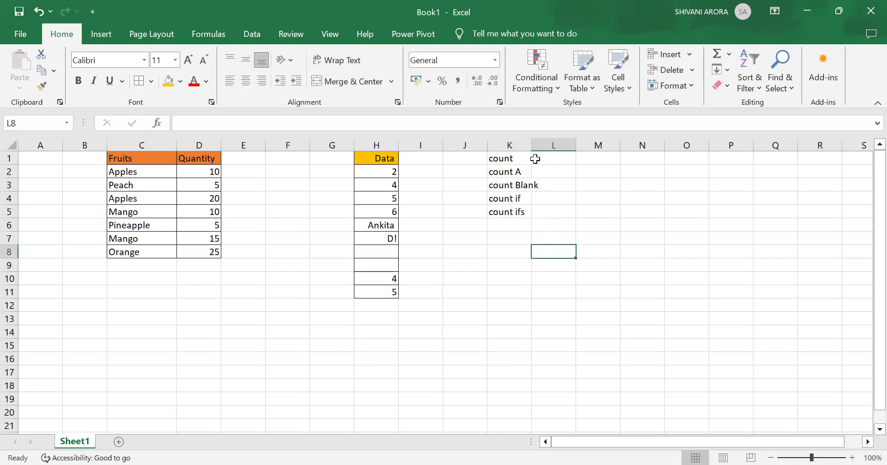
{"action": "left_click_drag", "start_coordinate": [536, 149], "coordinate": [555, 148]}
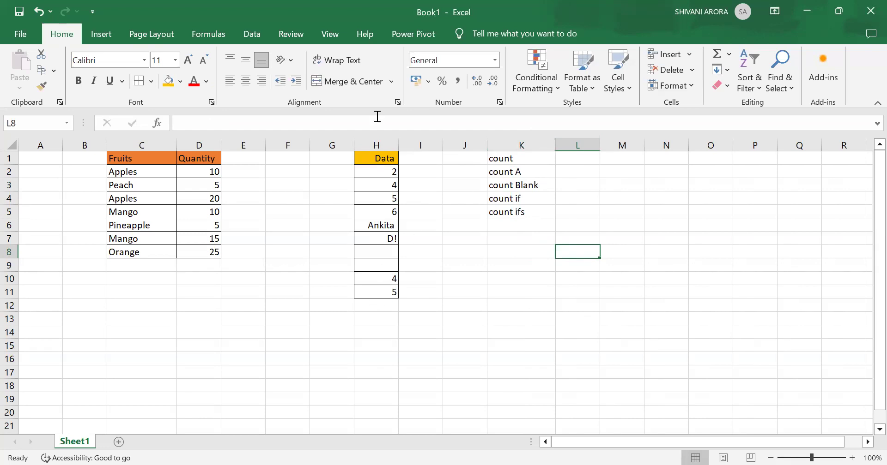
Count the numeric cells of the Data column by entering =COUNT(H2:H11) in H12.
{"action": "left_click", "coordinate": [380, 308]}
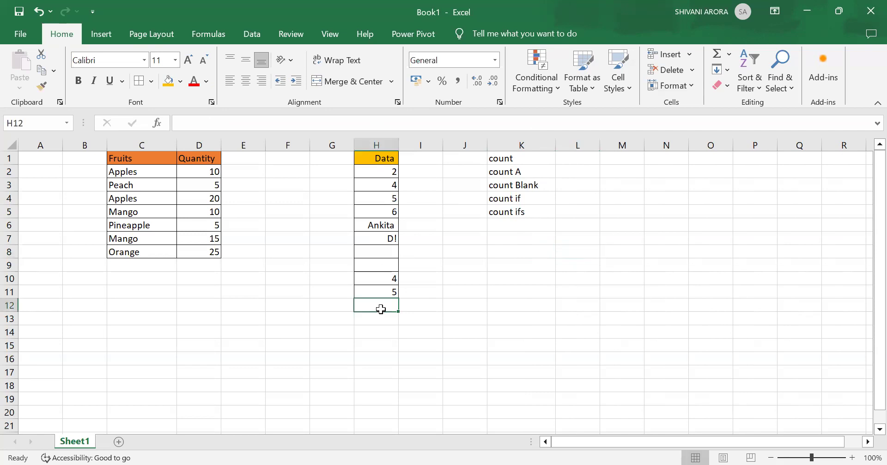
{"action": "type", "text": "="}
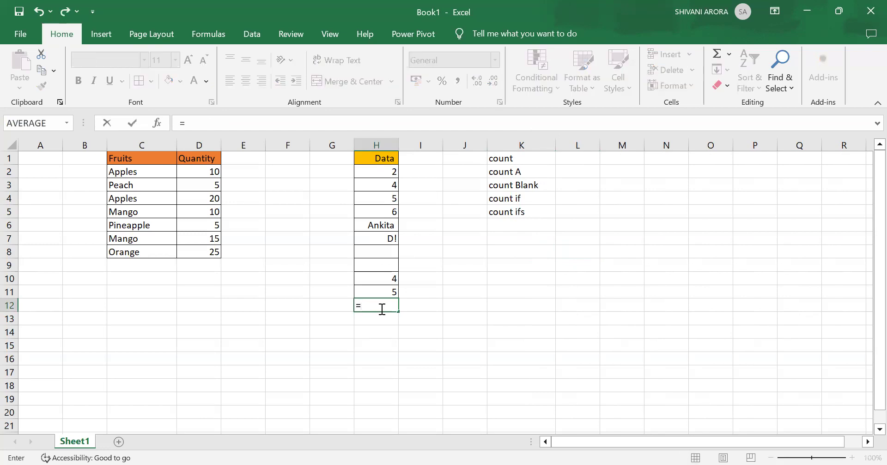
{"action": "type", "text": "c"}
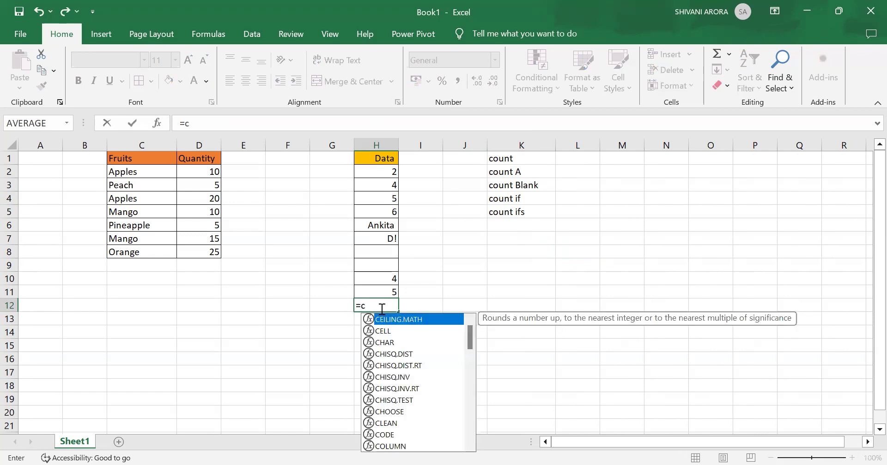
{"action": "type", "text": "ount"}
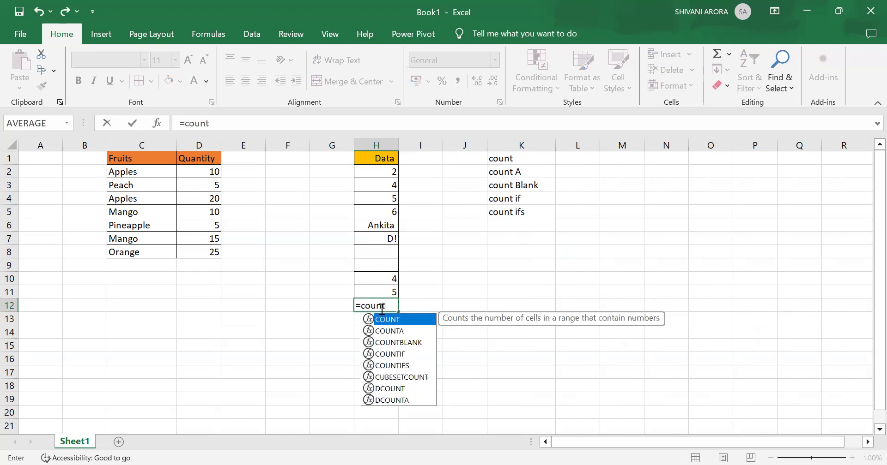
{"action": "type", "text": "("}
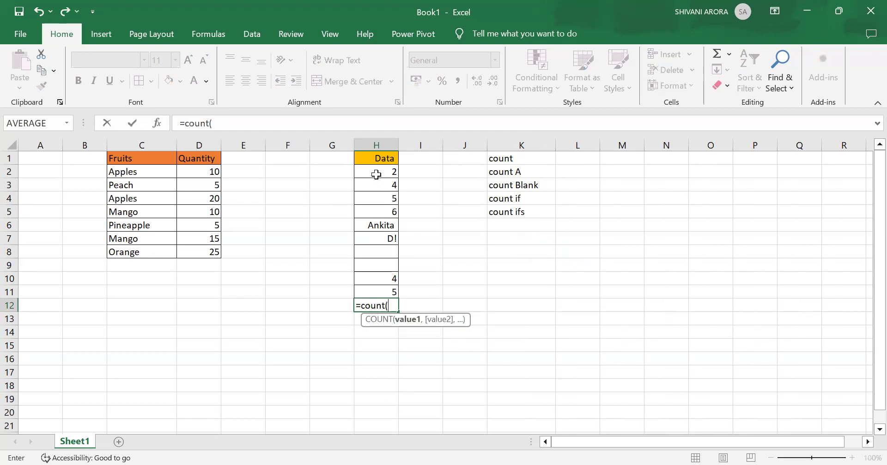
{"action": "left_click", "coordinate": [375, 173]}
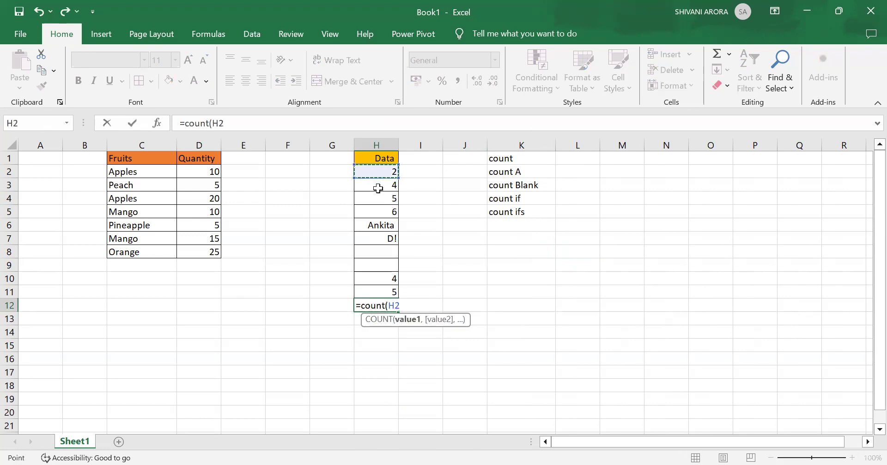
{"action": "left_click", "coordinate": [390, 292], "text": "shift"}
{"action": "type", "text": ")"}
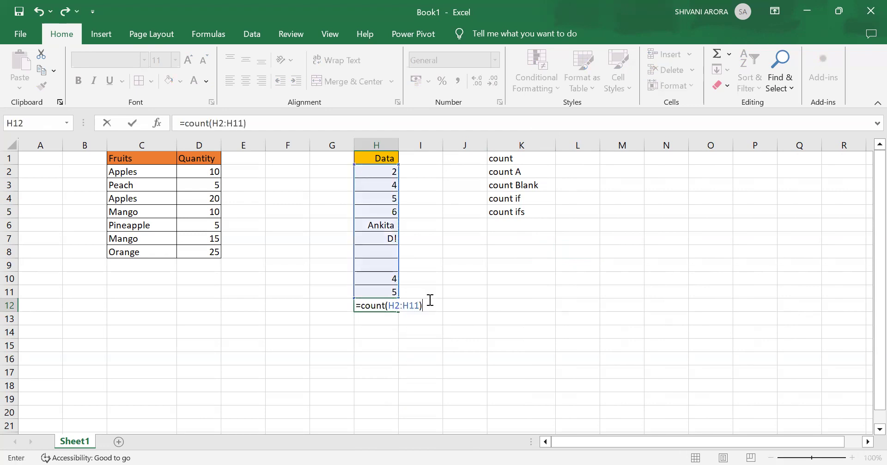
{"action": "key", "text": "Return"}
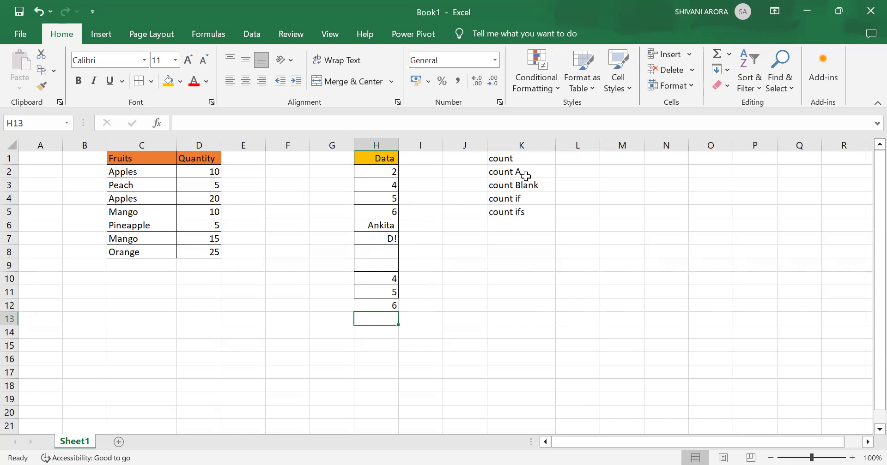
Replace the formula in H12 with =COUNTA(H2:H11) to count the non-empty cells of the Data column.
{"action": "left_click_drag", "start_coordinate": [390, 292], "coordinate": [392, 303]}
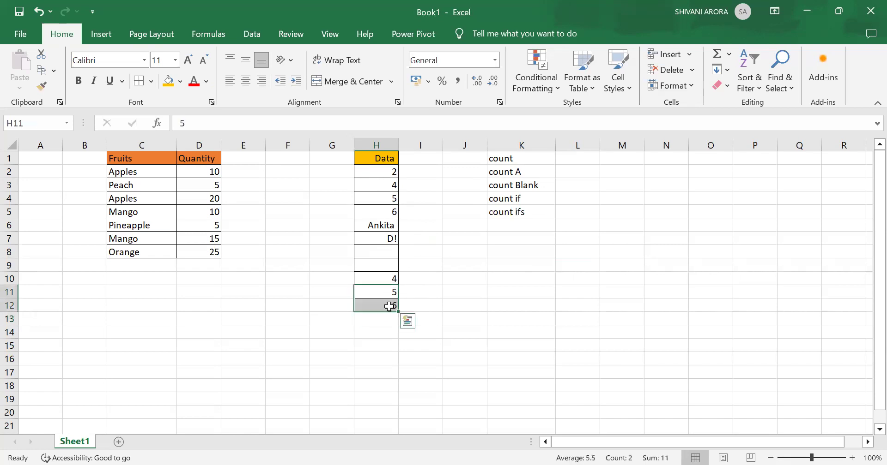
{"action": "left_click", "coordinate": [430, 305]}
{"action": "left_click", "coordinate": [379, 307]}
{"action": "key", "text": "BackSpace"}
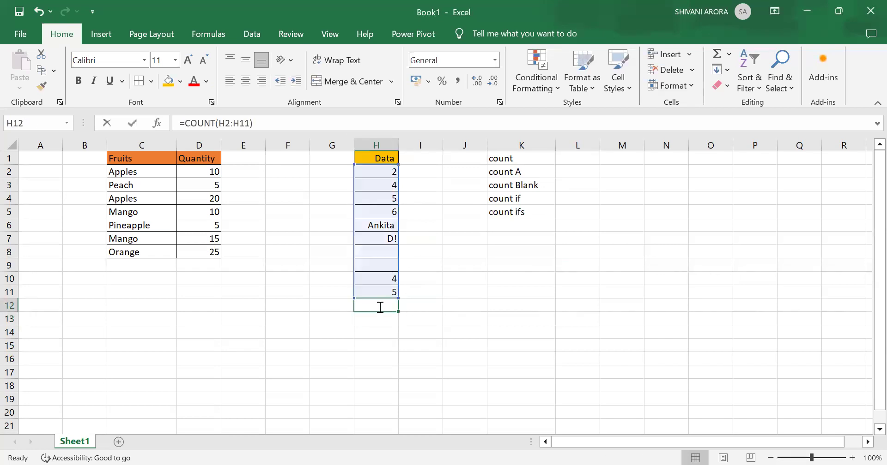
{"action": "type", "text": "="}
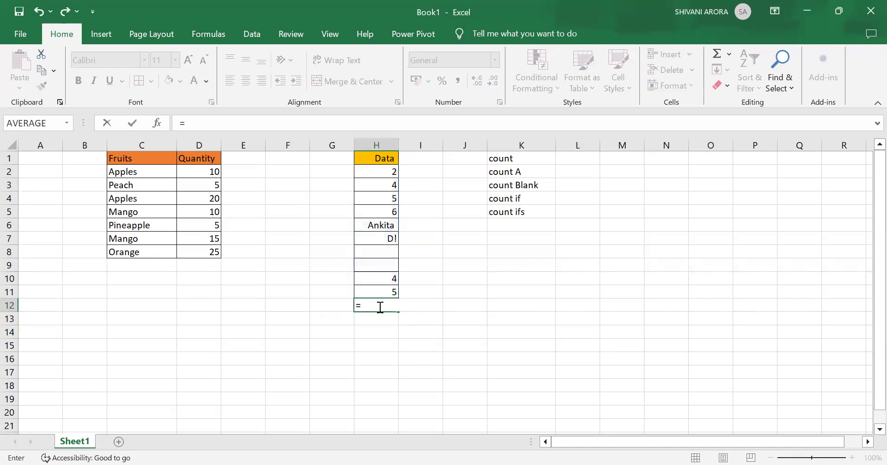
{"action": "type", "text": "count"}
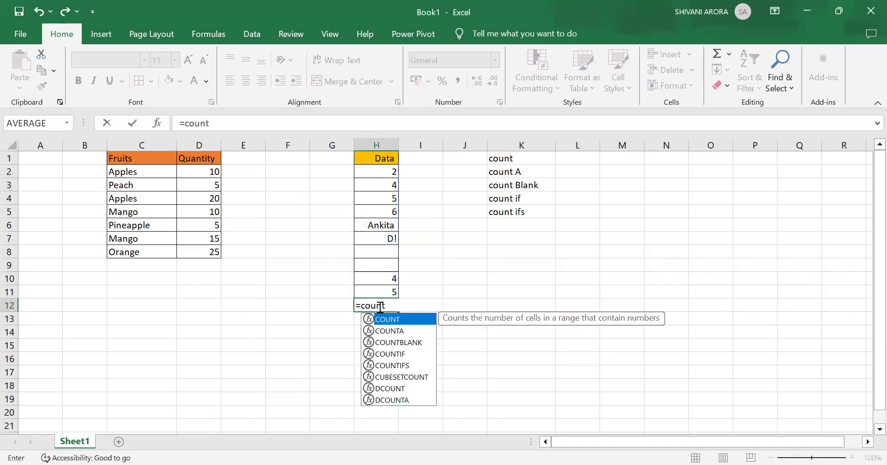
{"action": "type", "text": "a("}
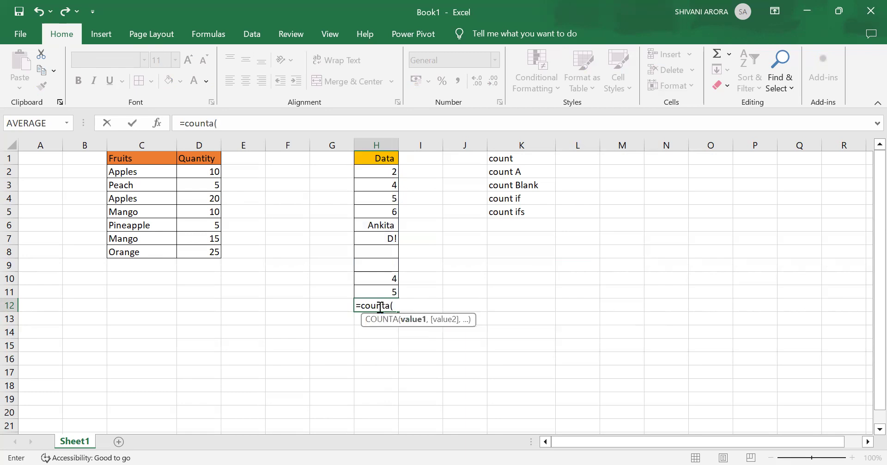
{"action": "mouse_move", "coordinate": [375, 180]}
{"action": "left_mouse_down"}
{"action": "mouse_move", "coordinate": [372, 188]}
{"action": "mouse_move", "coordinate": [370, 168]}
{"action": "mouse_move", "coordinate": [370, 186]}
{"action": "left_mouse_up"}
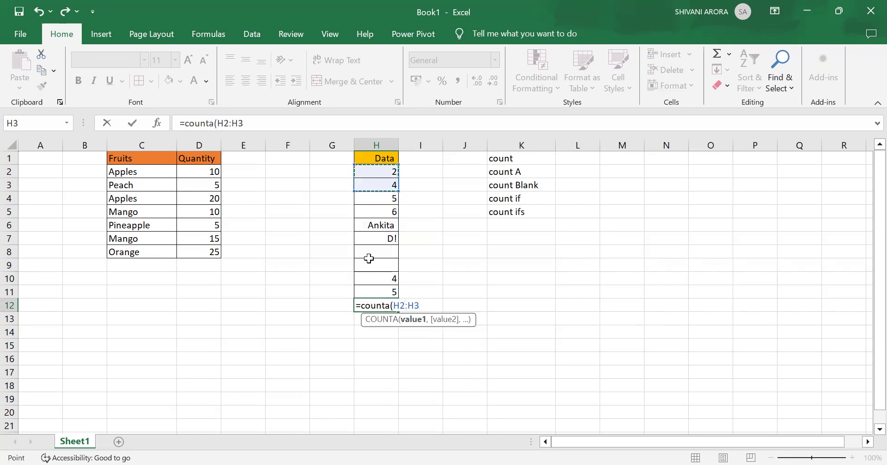
{"action": "left_click", "coordinate": [408, 182]}
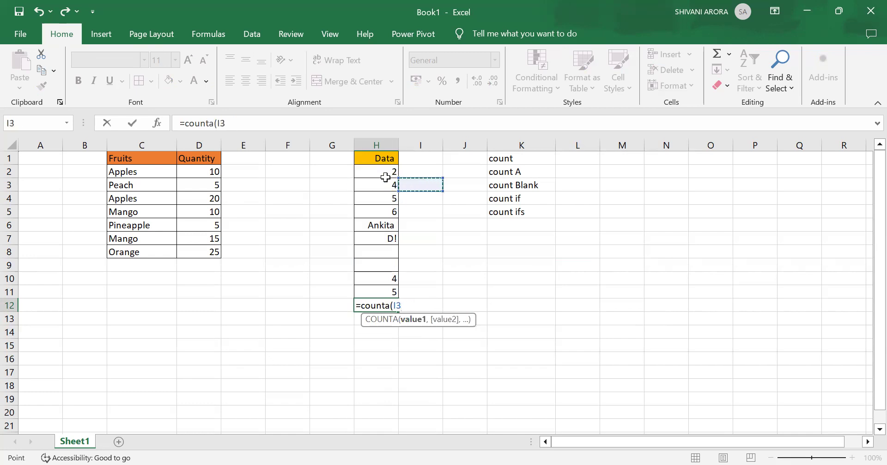
{"action": "left_click", "coordinate": [383, 172]}
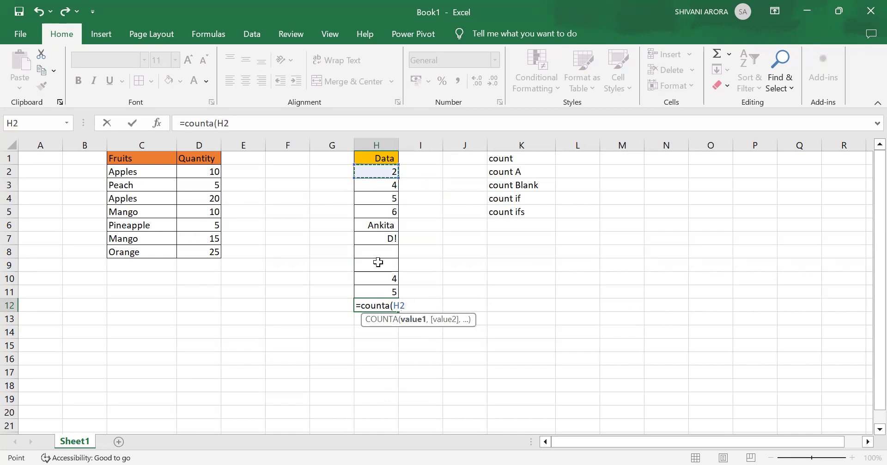
{"action": "left_click", "coordinate": [386, 291], "text": "shift"}
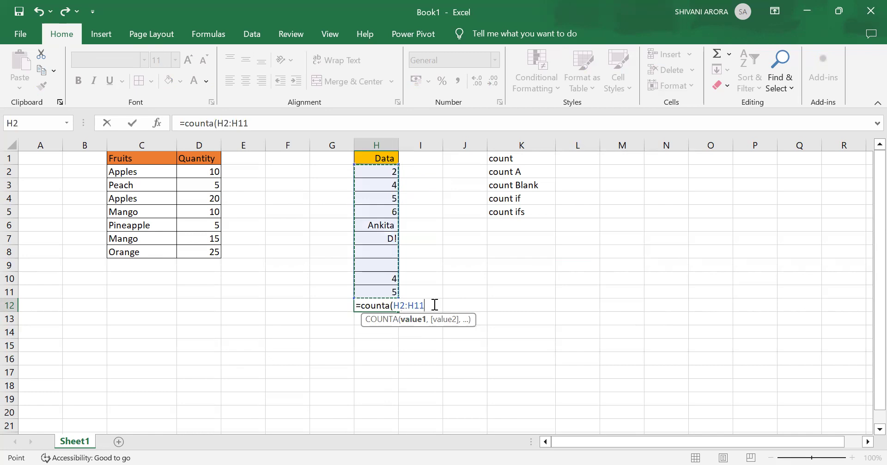
{"action": "type", "text": ","}
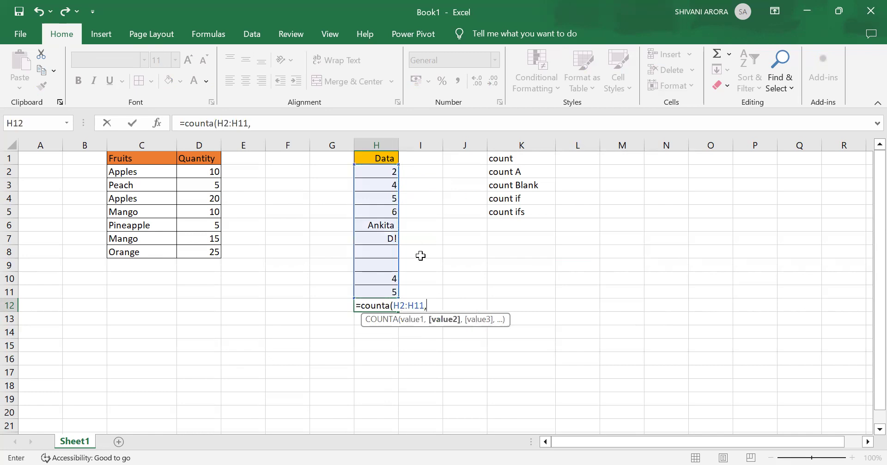
{"action": "key", "text": "BackSpace"}
{"action": "type", "text": ")"}
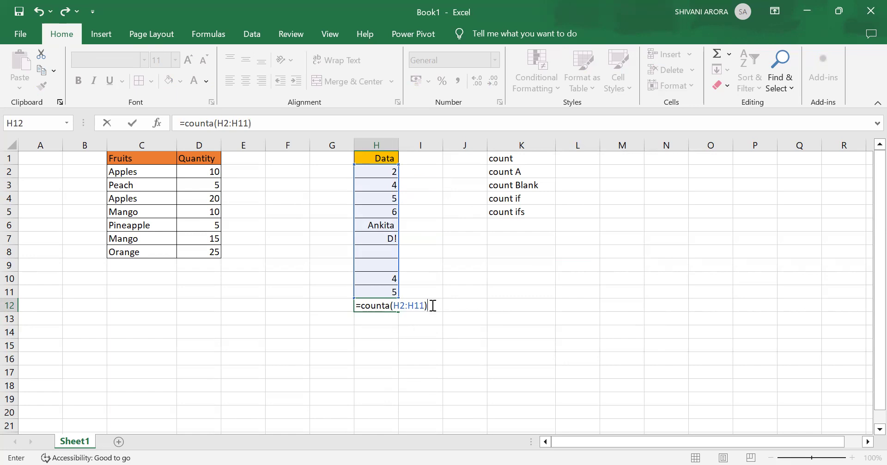
{"action": "key", "text": "Return"}
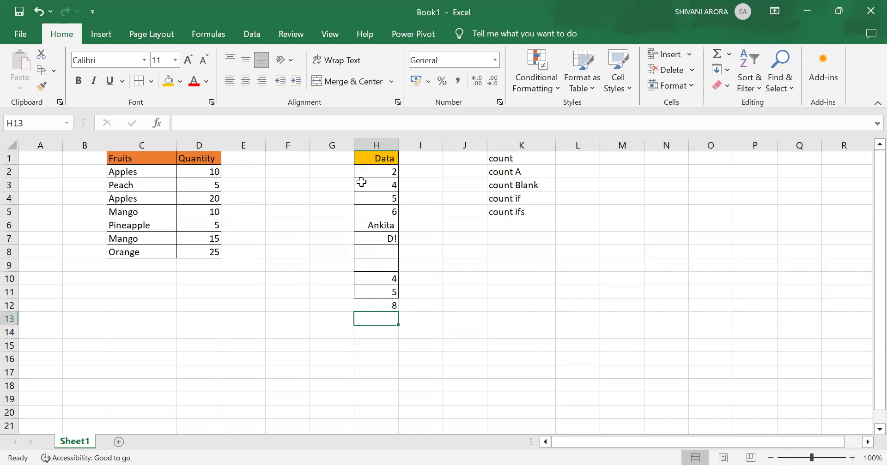
Replace the formula in H12 with =COUNTBLANK(H2:H11) to count the empty cells of the Data column.
{"action": "left_click", "coordinate": [387, 305]}
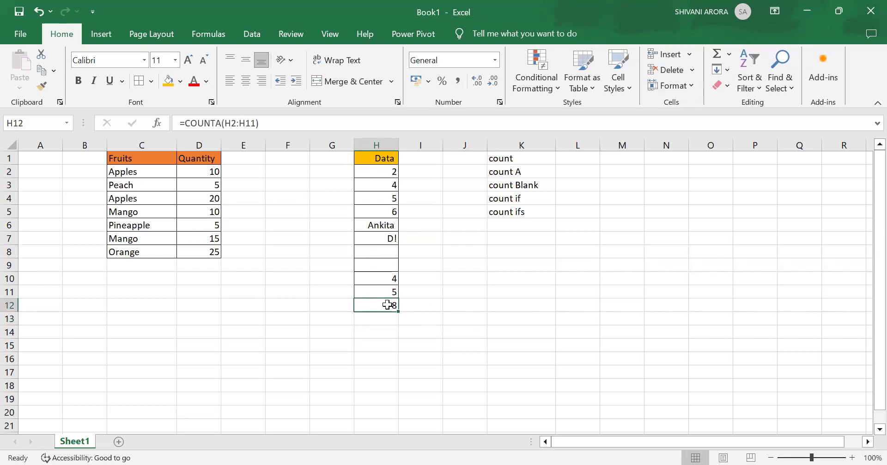
{"action": "key", "text": "BackSpace"}
{"action": "type", "text": "="}
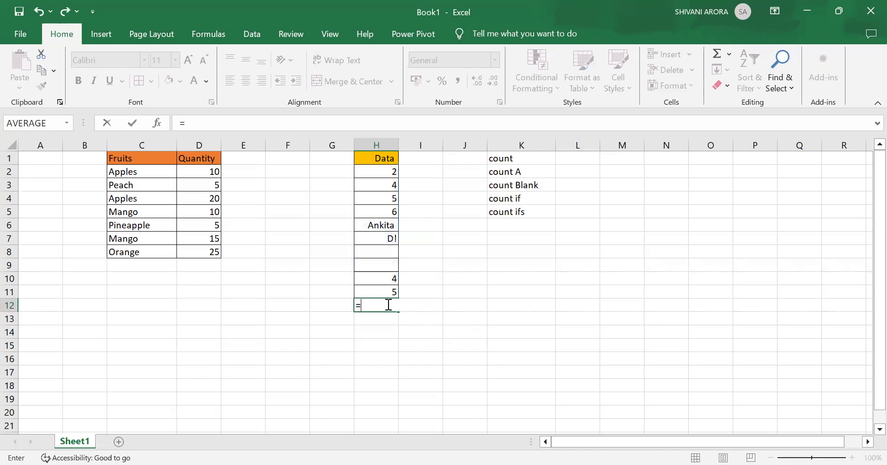
{"action": "type", "text": "countblank"}
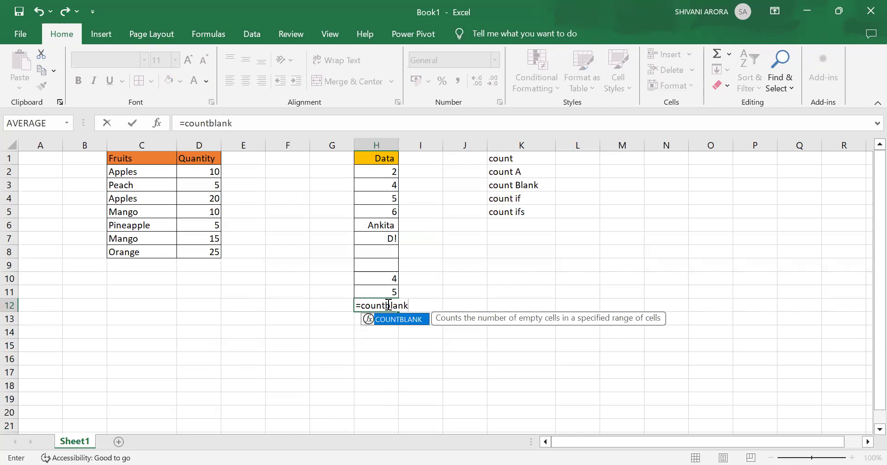
{"action": "type", "text": "("}
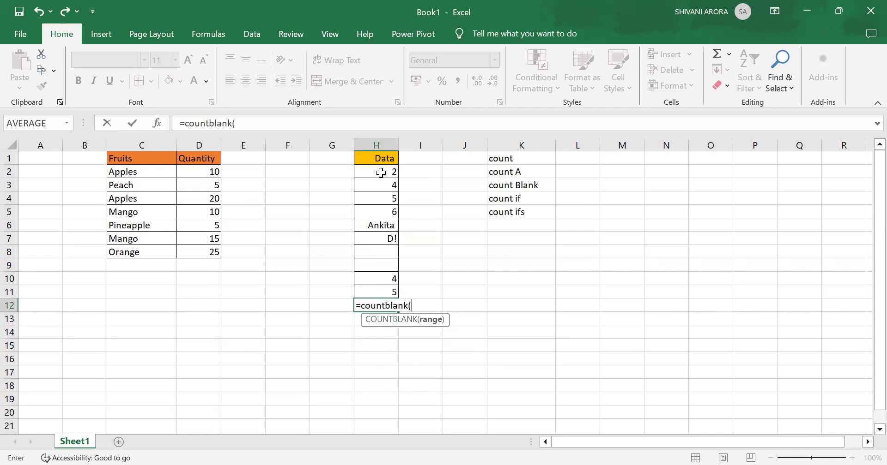
{"action": "left_click_drag", "start_coordinate": [381, 173], "coordinate": [377, 292]}
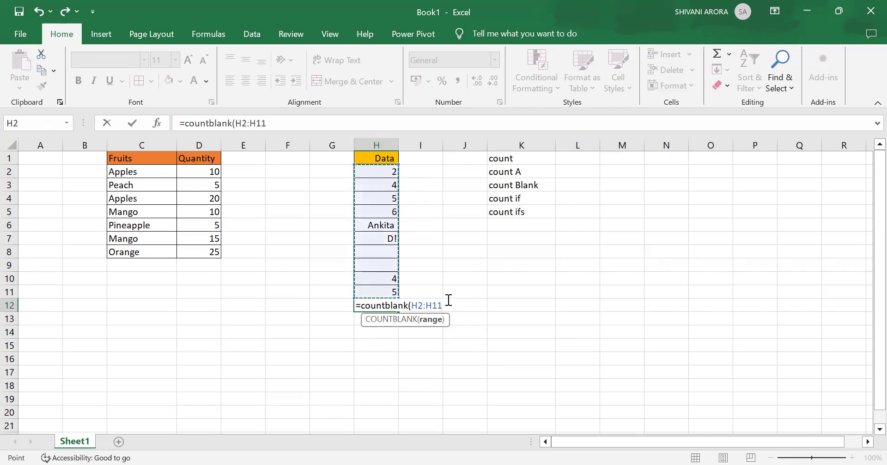
{"action": "key", "text": "Return"}
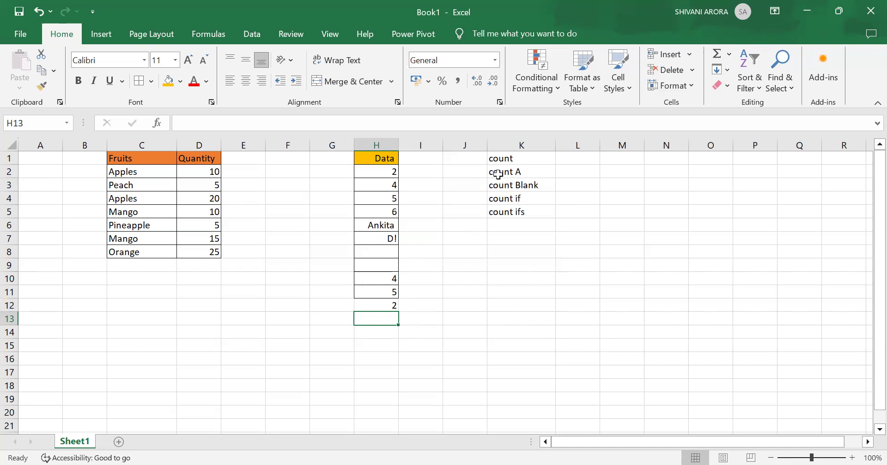
Fill the labels in K1:K3 with the gold theme color used on the Data header.
{"action": "left_click_drag", "start_coordinate": [506, 164], "coordinate": [514, 188]}
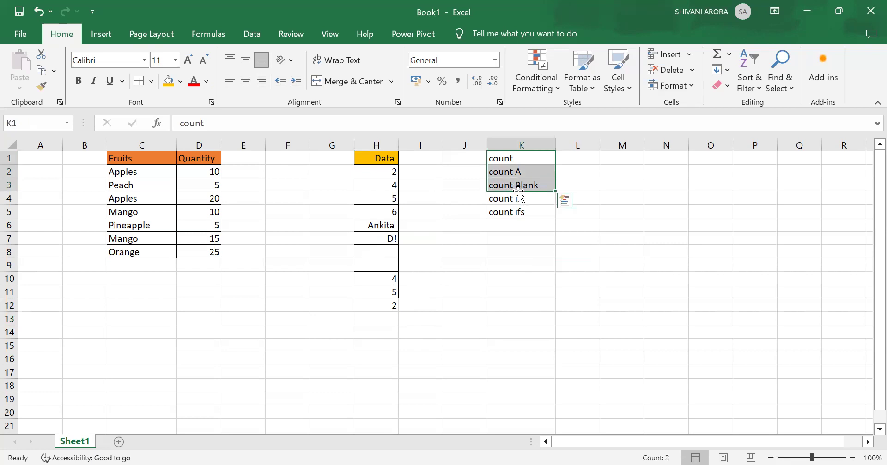
{"action": "left_click", "coordinate": [184, 86]}
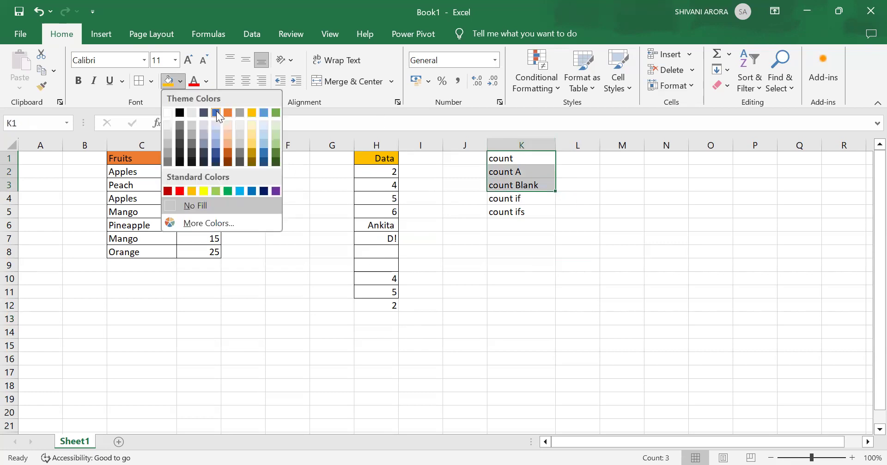
{"action": "left_click", "coordinate": [251, 114]}
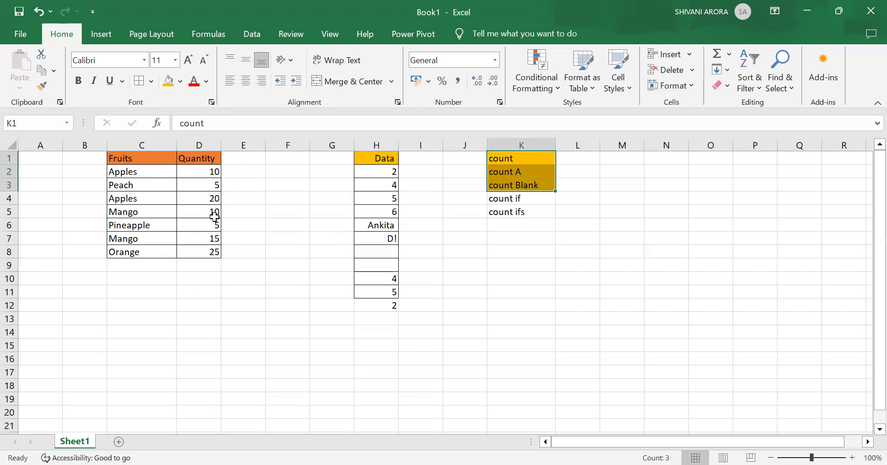
Count the Apples entries in the Fruits column by entering =COUNTIF(C1:C8,"Apples") in C11.
{"action": "left_click", "coordinate": [147, 295]}
{"action": "type", "text": "="}
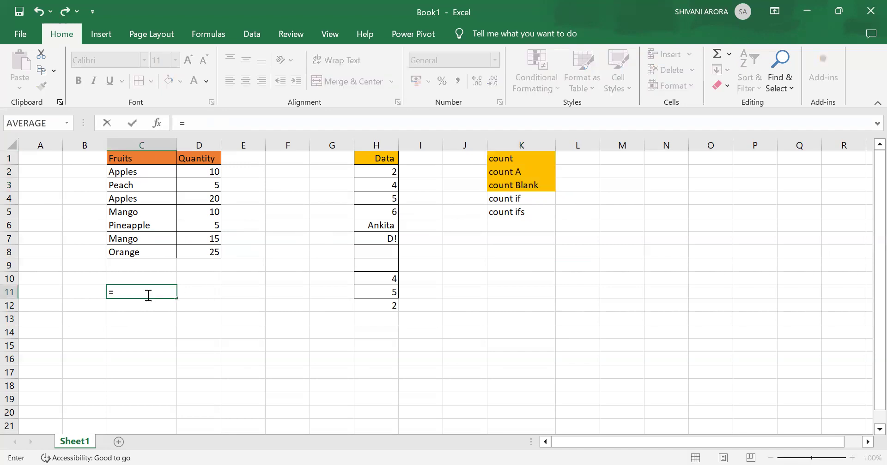
{"action": "type", "text": "count"}
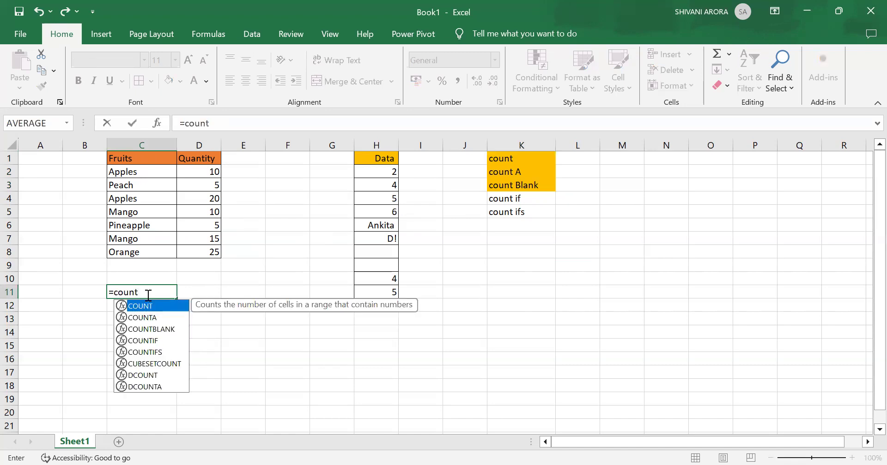
{"action": "type", "text": "if"}
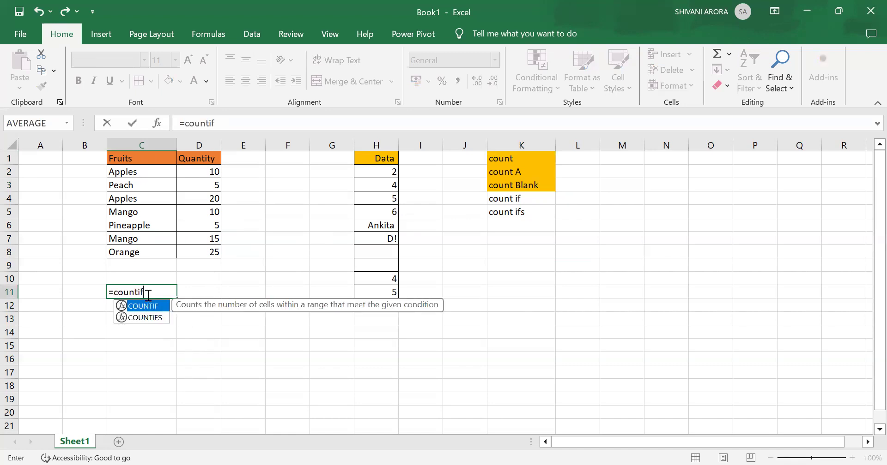
{"action": "type", "text": "("}
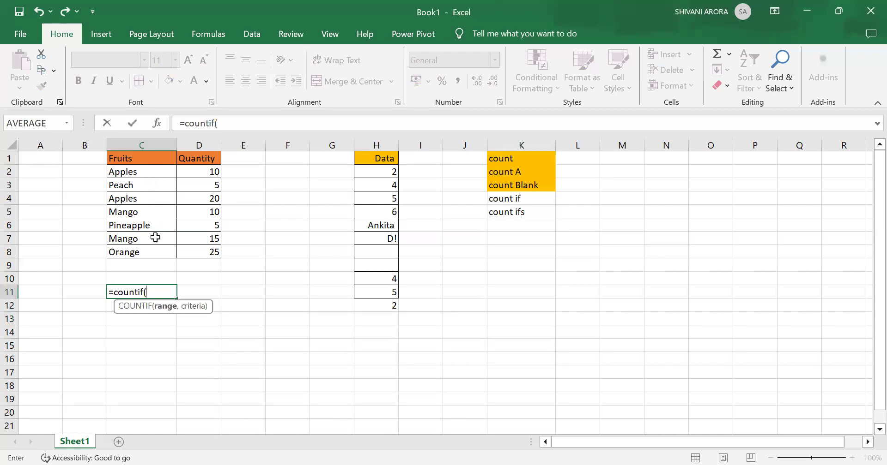
{"action": "left_click", "coordinate": [150, 171]}
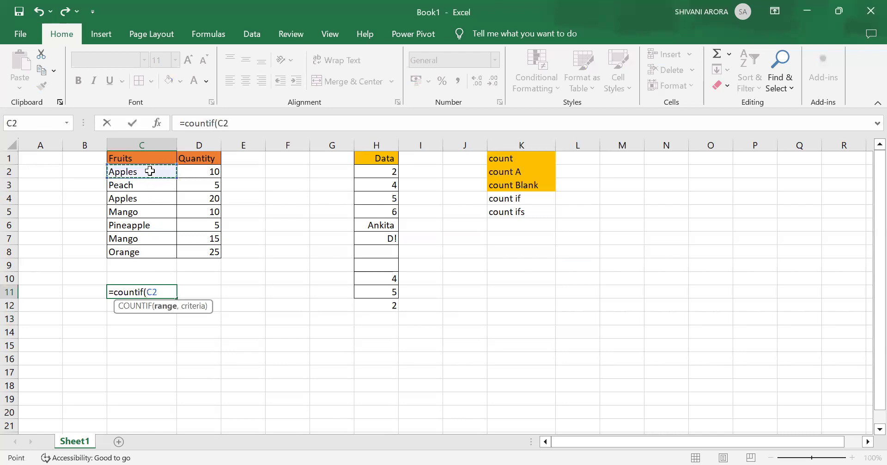
{"action": "left_click_drag", "start_coordinate": [155, 160], "coordinate": [155, 255]}
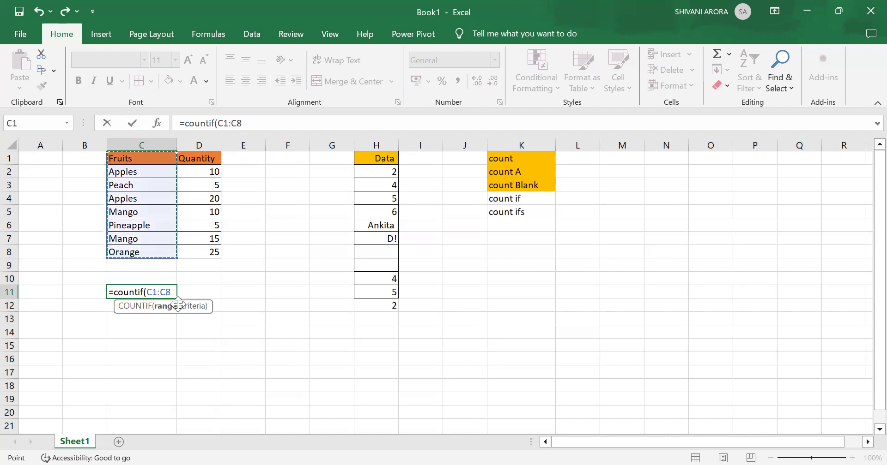
{"action": "type", "text": ","}
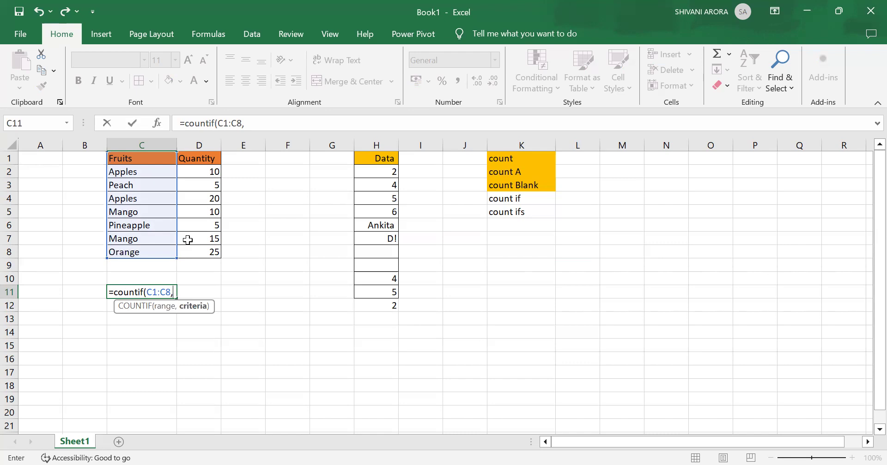
{"action": "type", "text": "\""}
{"action": "type", "text": "Apple"}
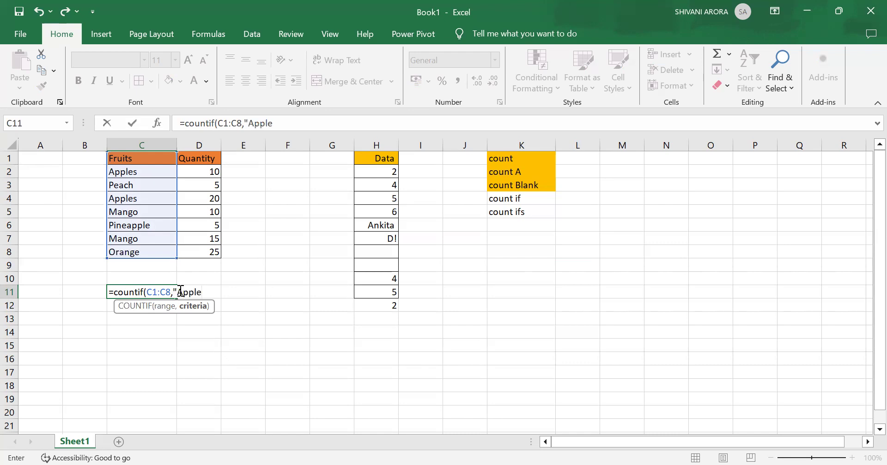
{"action": "type", "text": "s\")"}
{"action": "key", "text": "Return"}
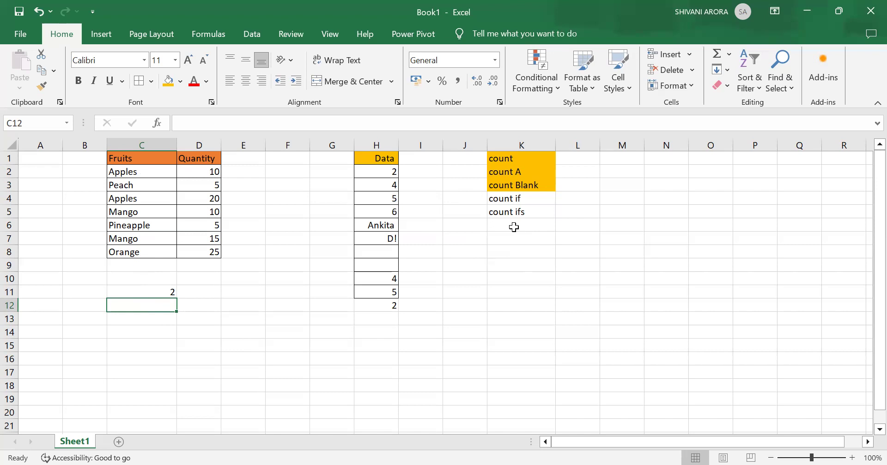
Begin a COUNTIFS formula in C13.
{"action": "left_click", "coordinate": [154, 320]}
{"action": "type", "text": "="}
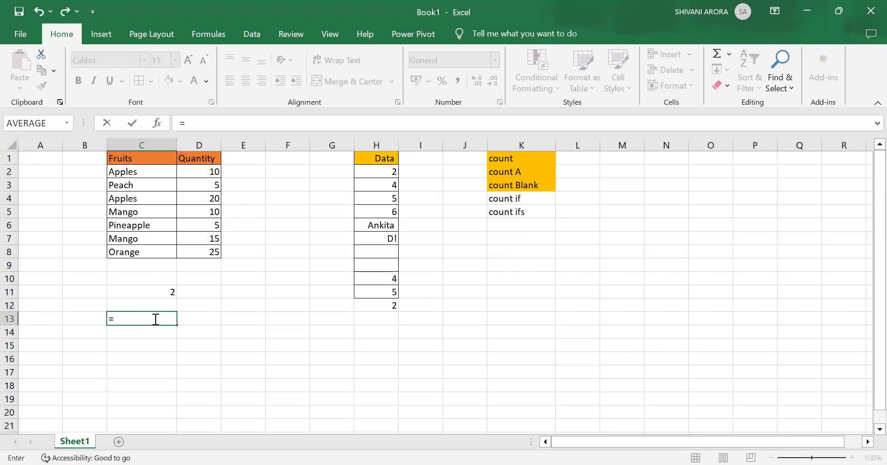
{"action": "type", "text": "countifs("}
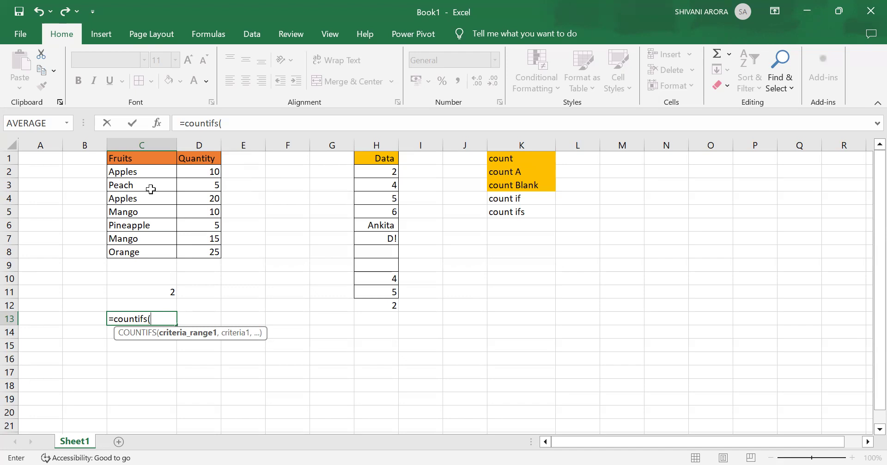
{"action": "left_click", "coordinate": [155, 156]}
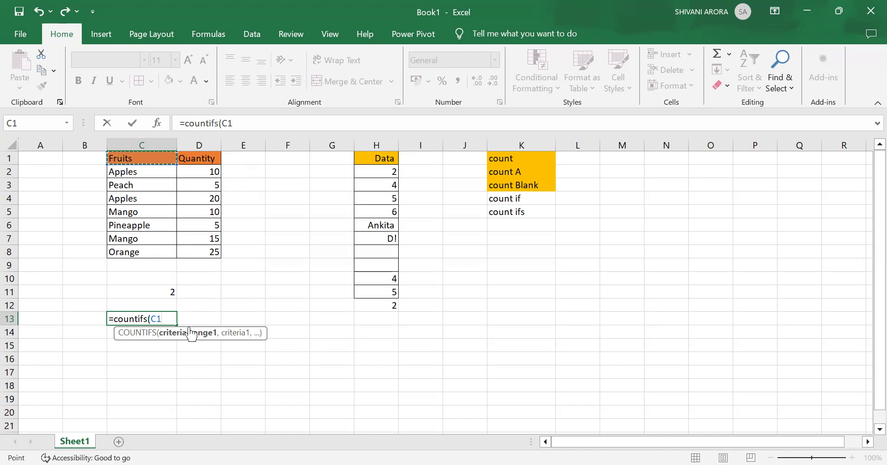
{"action": "key", "text": "ctrl+shift+Down"}
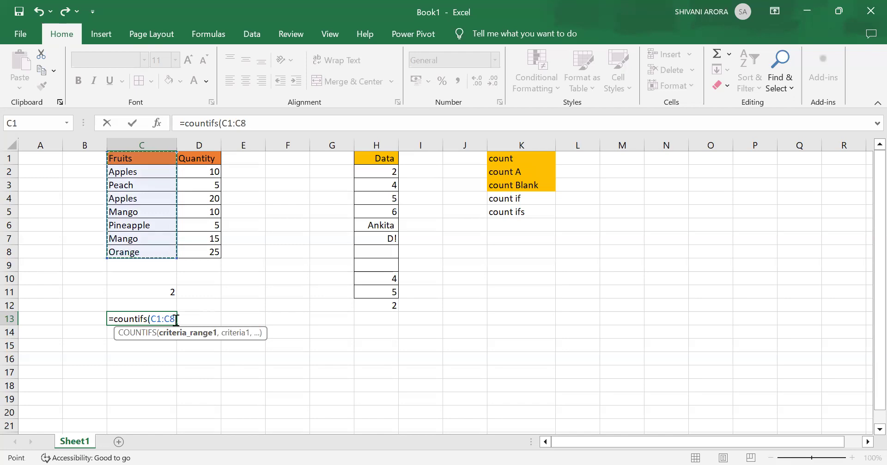
{"action": "key", "text": "BackSpace"}
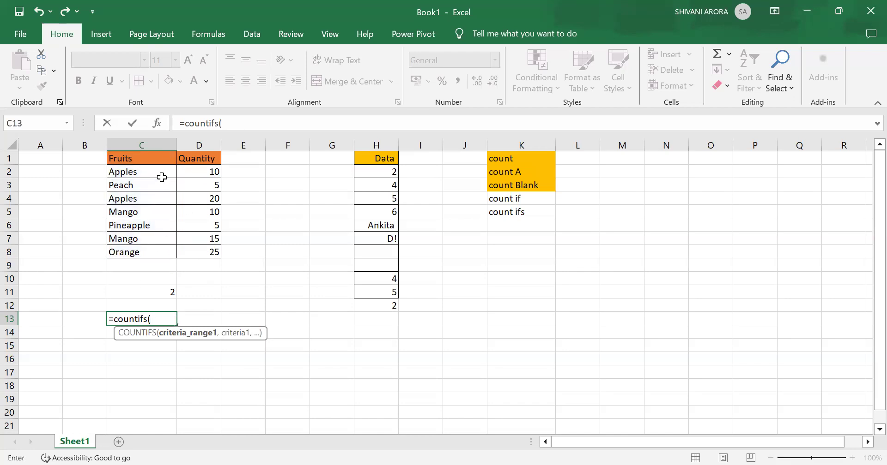
Add the Fruits range C1:C8 with the criterion "Apples" as the first condition of the COUNTIFS formula in C13.
{"action": "left_click", "coordinate": [158, 159]}
{"action": "left_click_drag", "start_coordinate": [159, 175], "coordinate": [159, 254]}
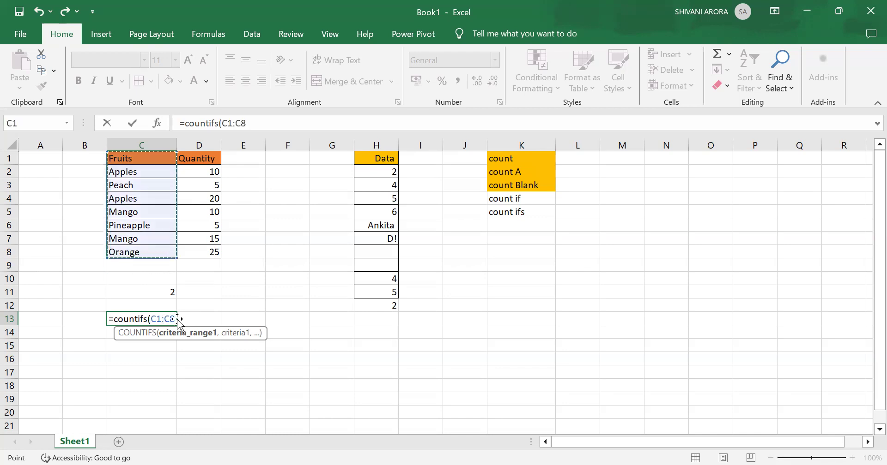
{"action": "type", "text": ","}
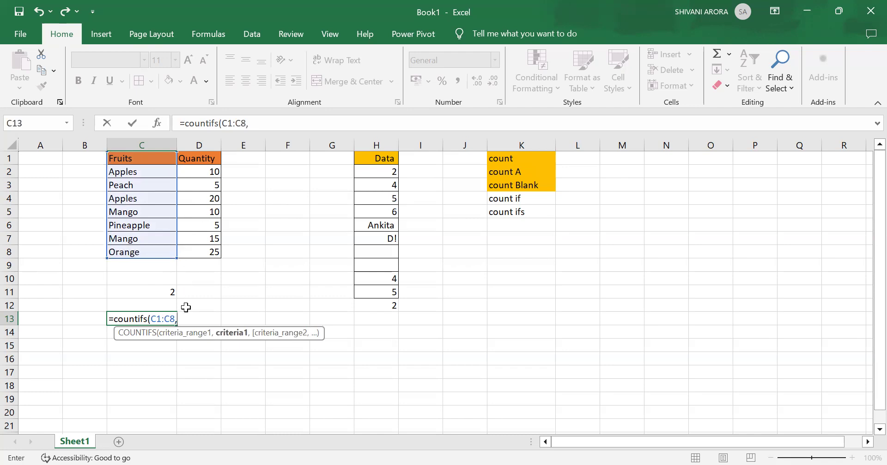
{"action": "type", "text": "\"Apples\","}
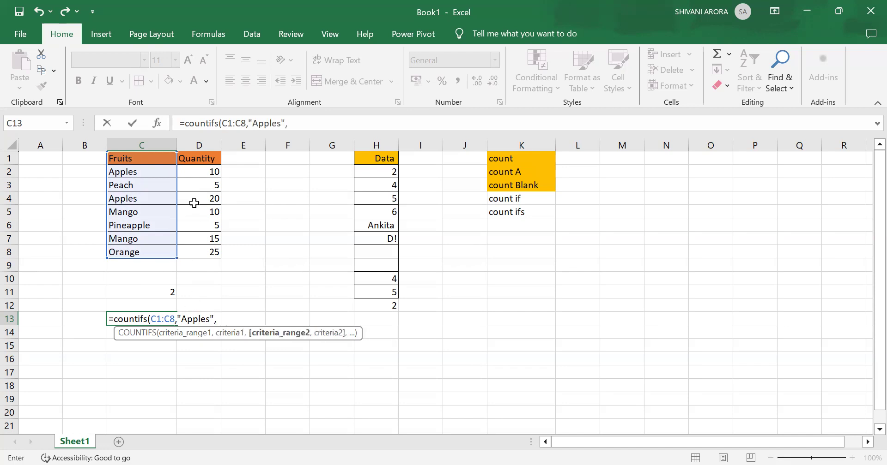
Complete the COUNTIFS formula in C13 with the Quantity range D1:D8 and the criterion ">10" as the second condition.
{"action": "left_click_drag", "start_coordinate": [204, 159], "coordinate": [205, 256]}
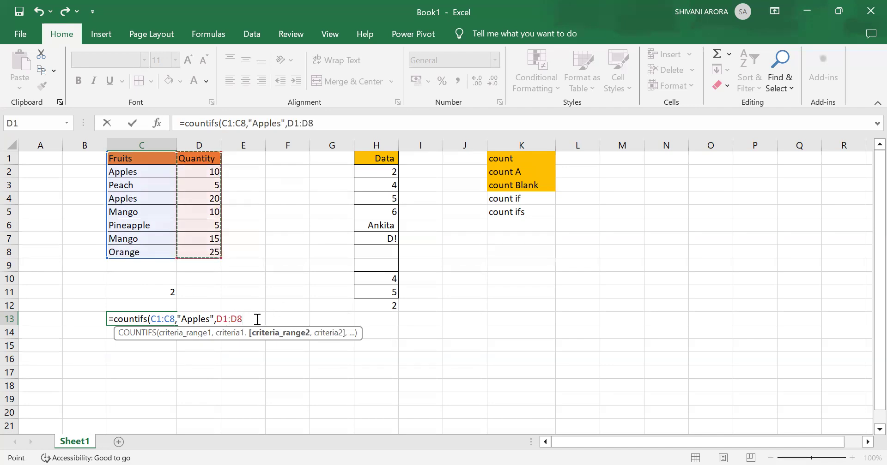
{"action": "type", "text": ","}
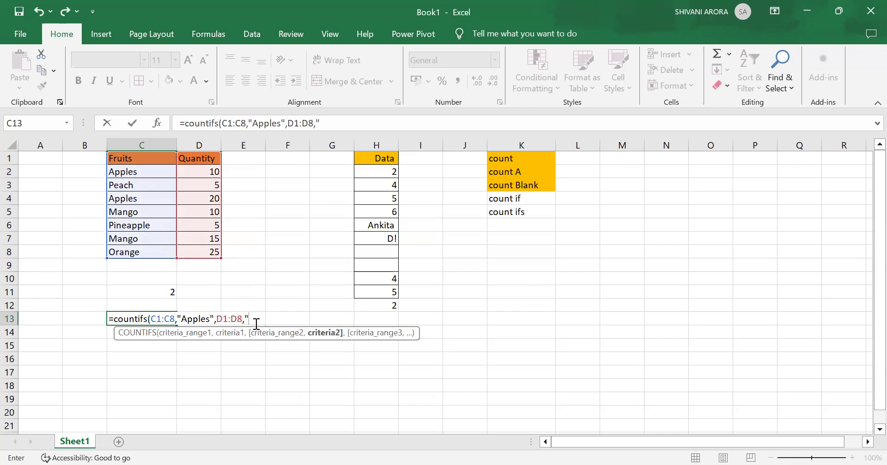
{"action": "type", "text": "\">10\")"}
{"action": "key", "text": "Return"}
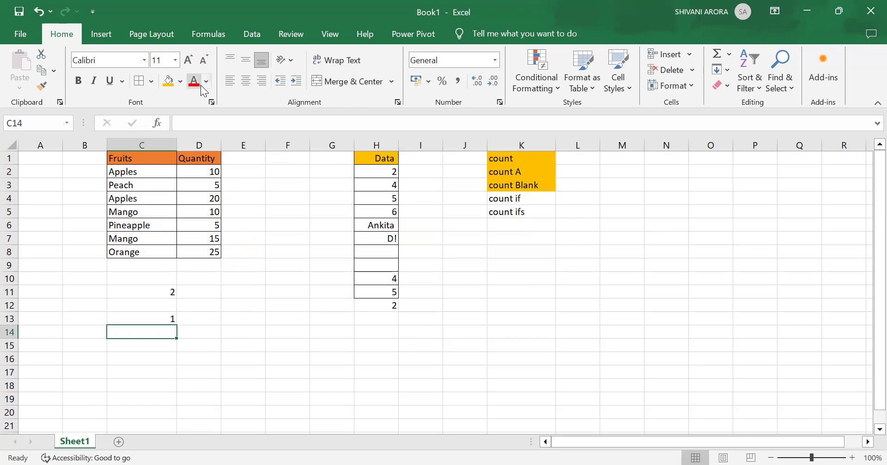
{"action": "left_click_drag", "start_coordinate": [532, 198], "coordinate": [534, 223]}
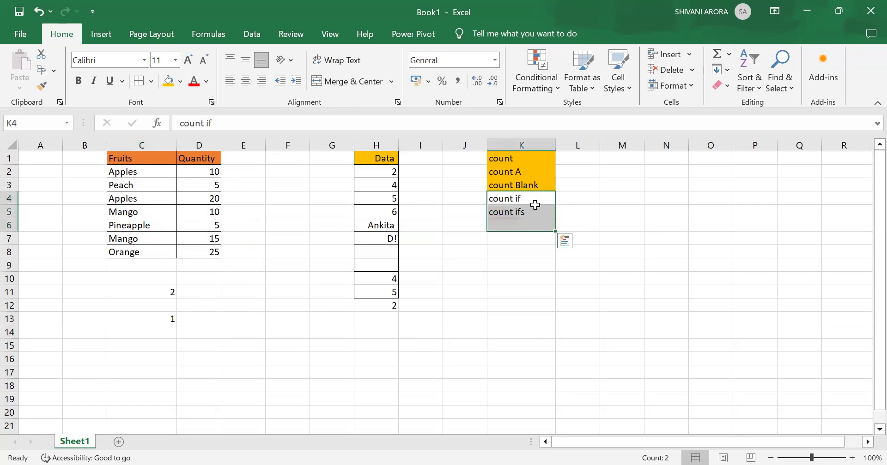
{"action": "left_click_drag", "start_coordinate": [575, 198], "coordinate": [525, 219]}
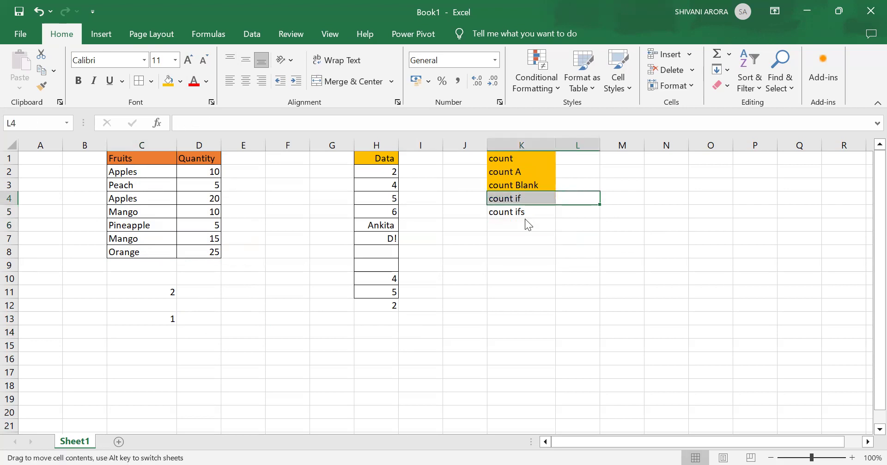
{"action": "left_click", "coordinate": [573, 236]}
Fill the "count if" and "count ifs" labels in K4:K5 with yellow.
{"action": "left_click_drag", "start_coordinate": [538, 199], "coordinate": [535, 213]}
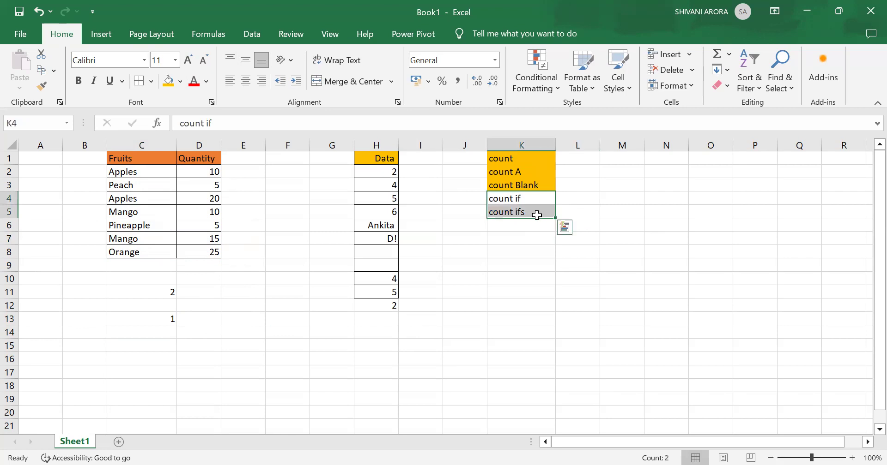
{"action": "left_click", "coordinate": [179, 81]}
{"action": "left_click", "coordinate": [203, 191]}
{"action": "left_click", "coordinate": [466, 281]}
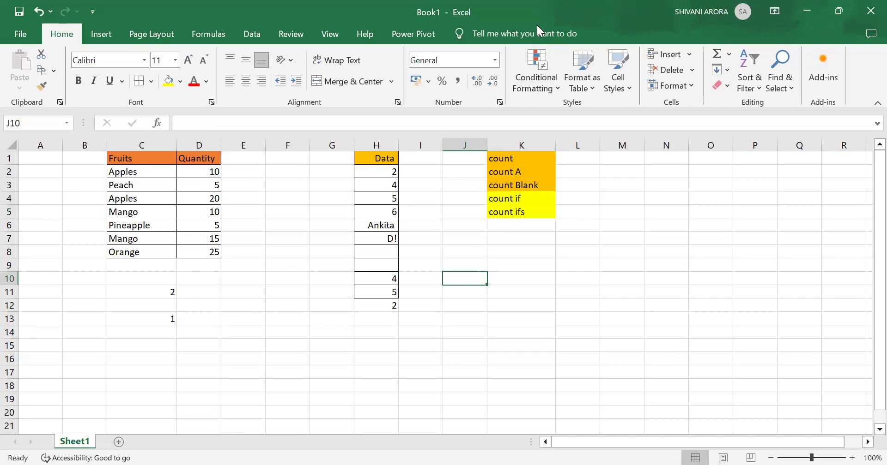
{"action": "key", "text": "alt+Tab"}
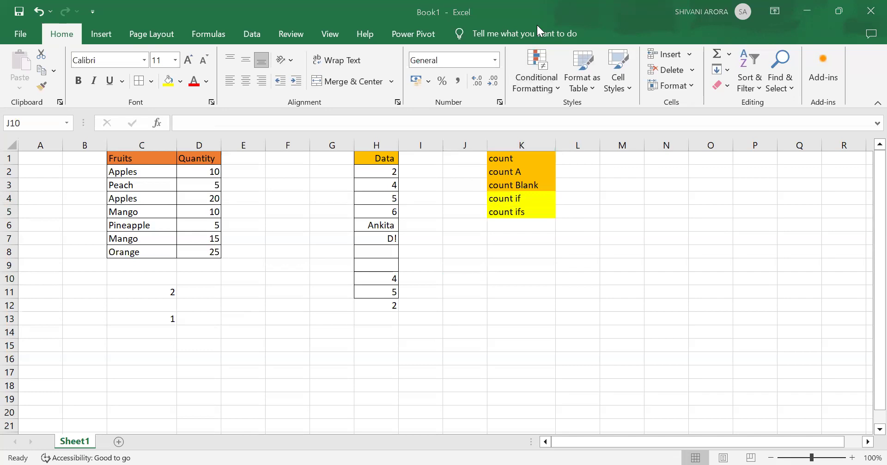